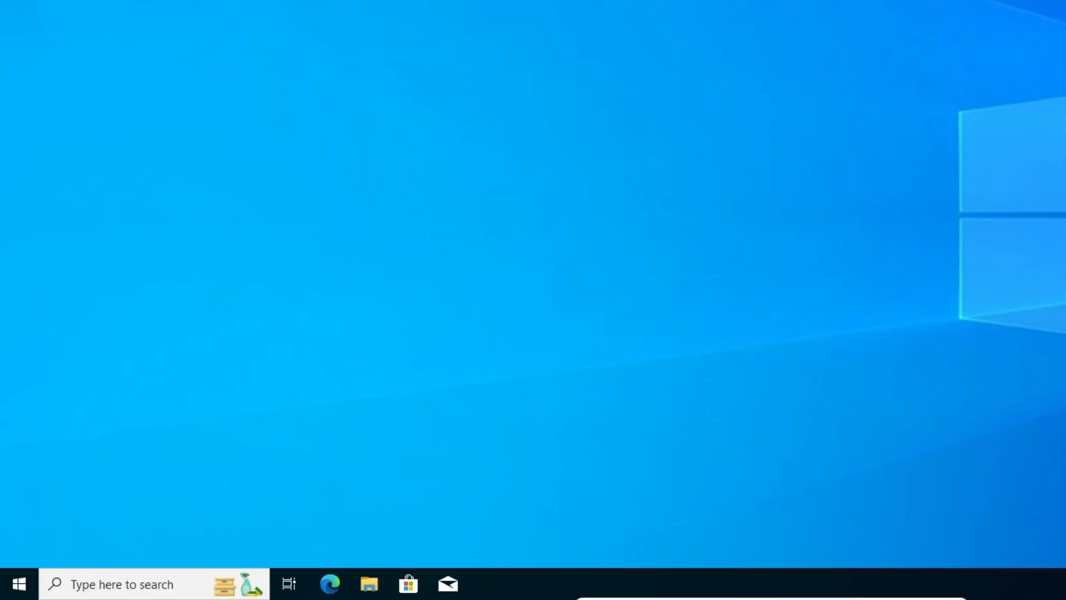
# - Open Disk Management by running the command diskmgmt.msc from the Run dialog
pyautogui.click(17, 588)
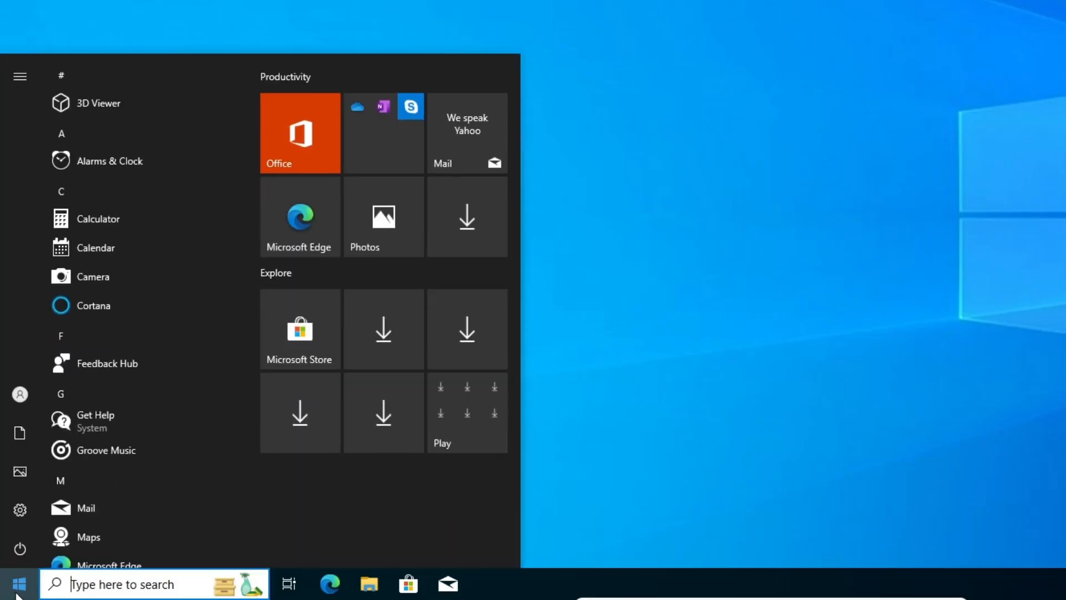
pyautogui.write('Run')
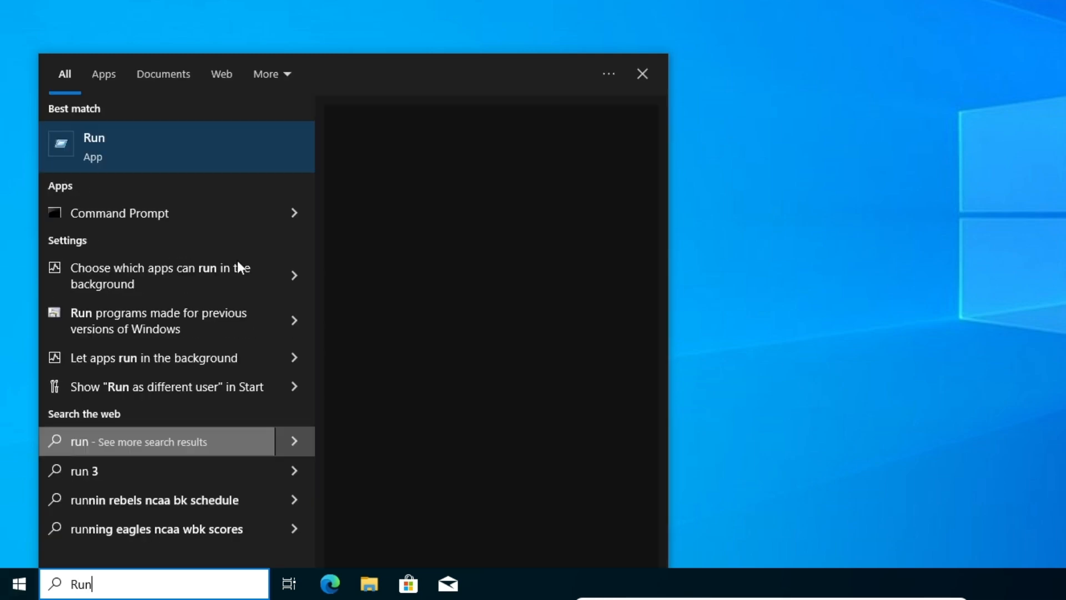
pyautogui.click(265, 139)
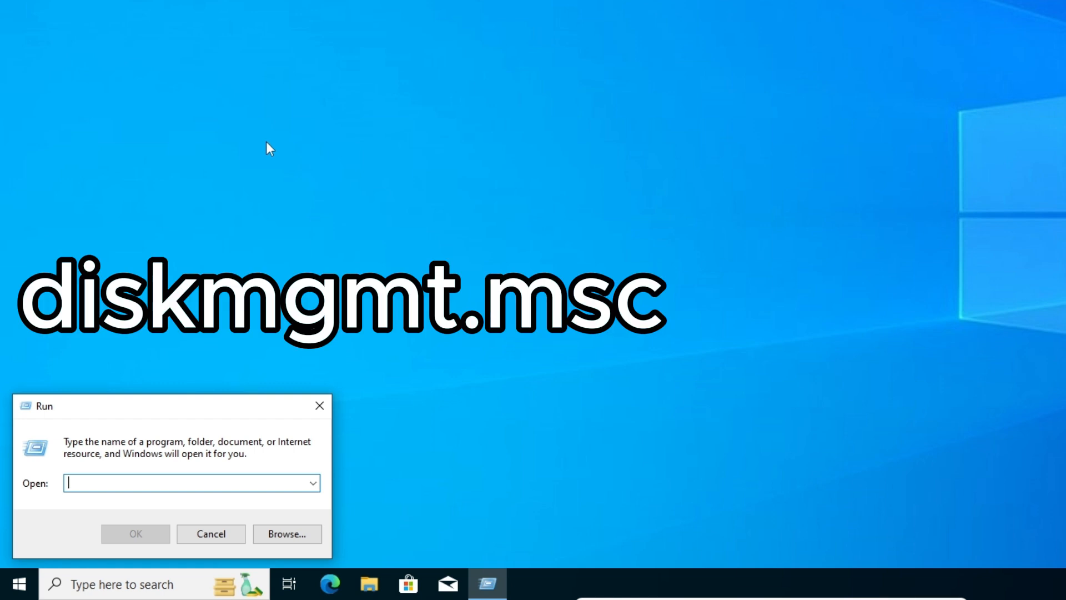
pyautogui.write('diskm')
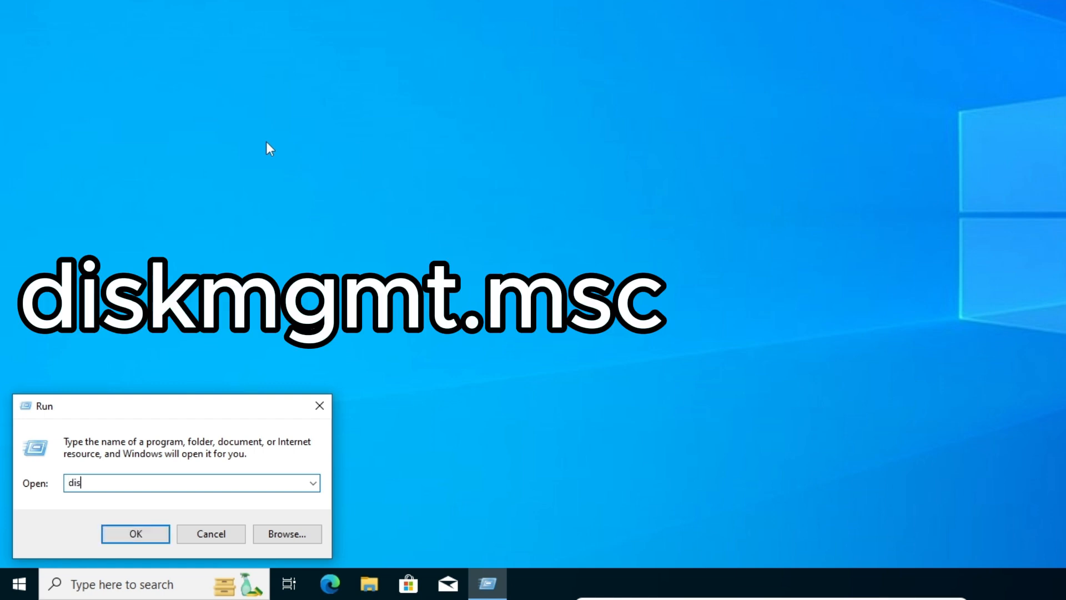
pyautogui.write('gmt.msc')
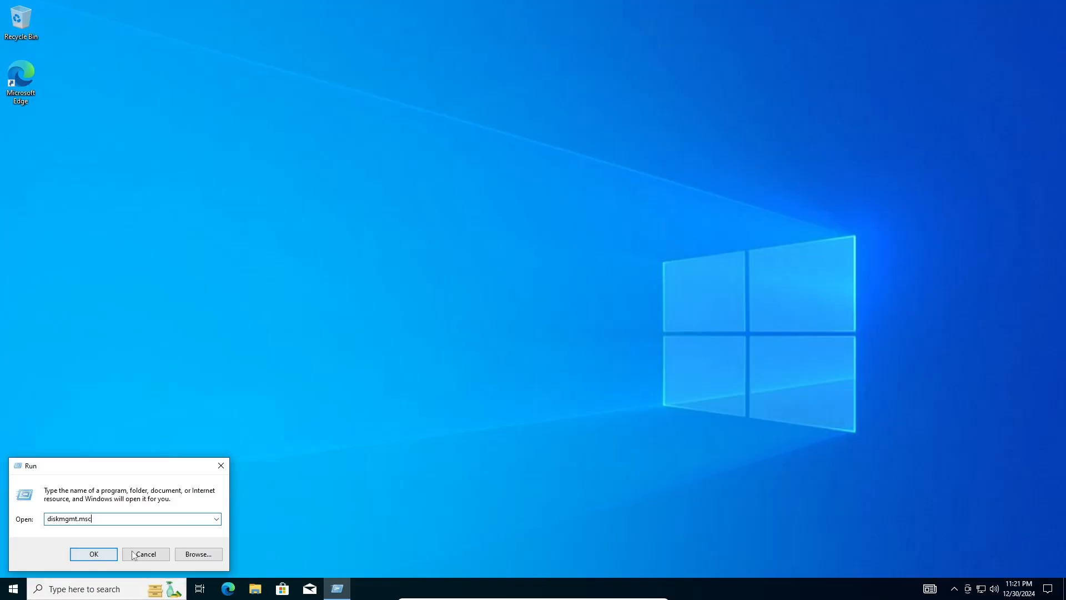
pyautogui.click(94, 554)
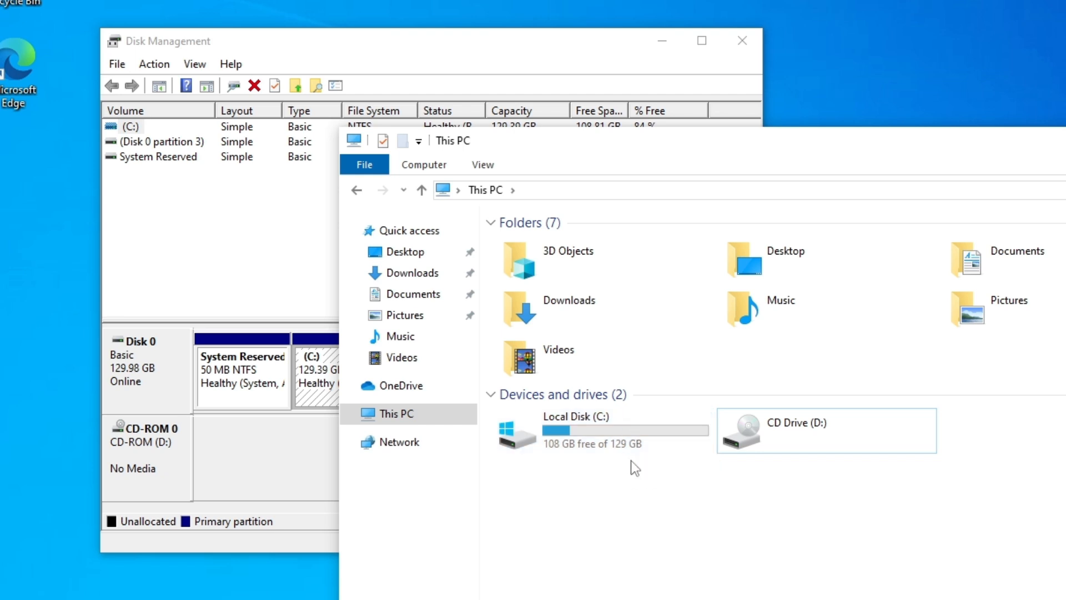
# - Shrink the C: volume on Disk 0 by 10000 MB in Disk Management
pyautogui.click(628, 426)
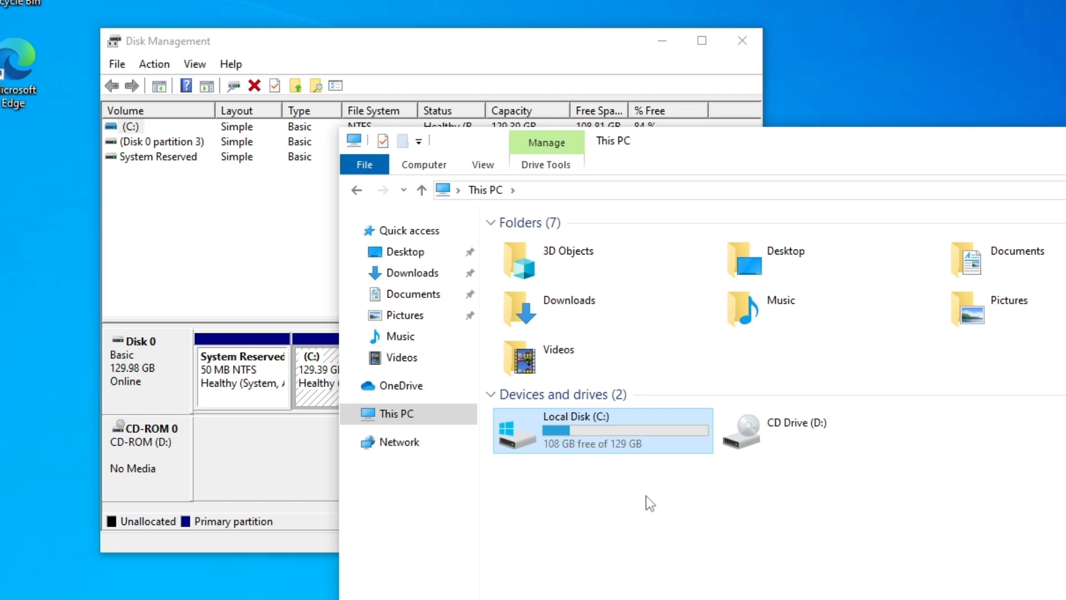
pyautogui.click(247, 223)
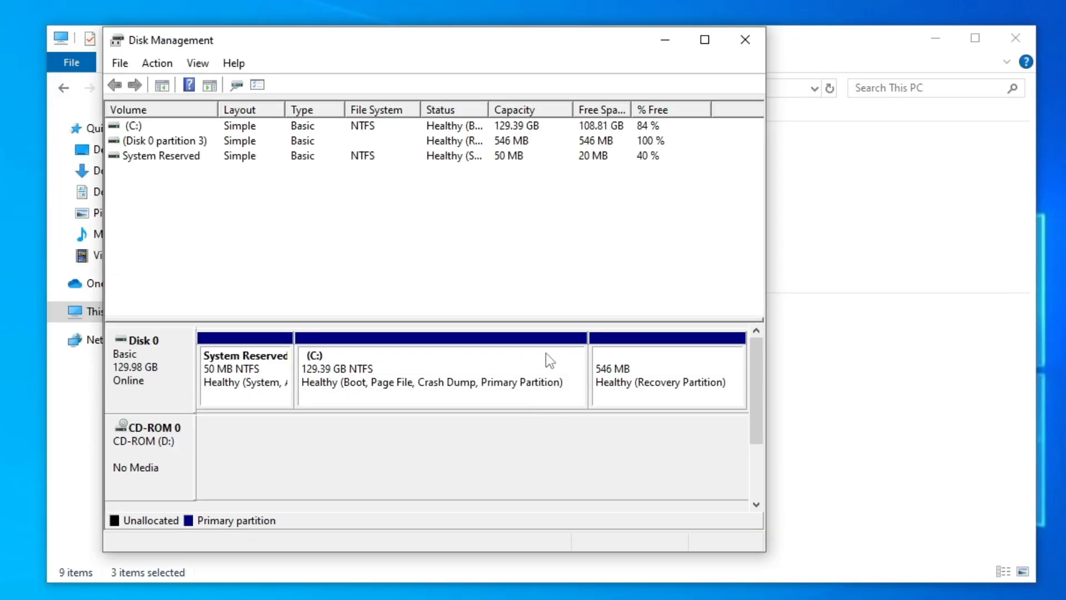
pyautogui.click(314, 370)
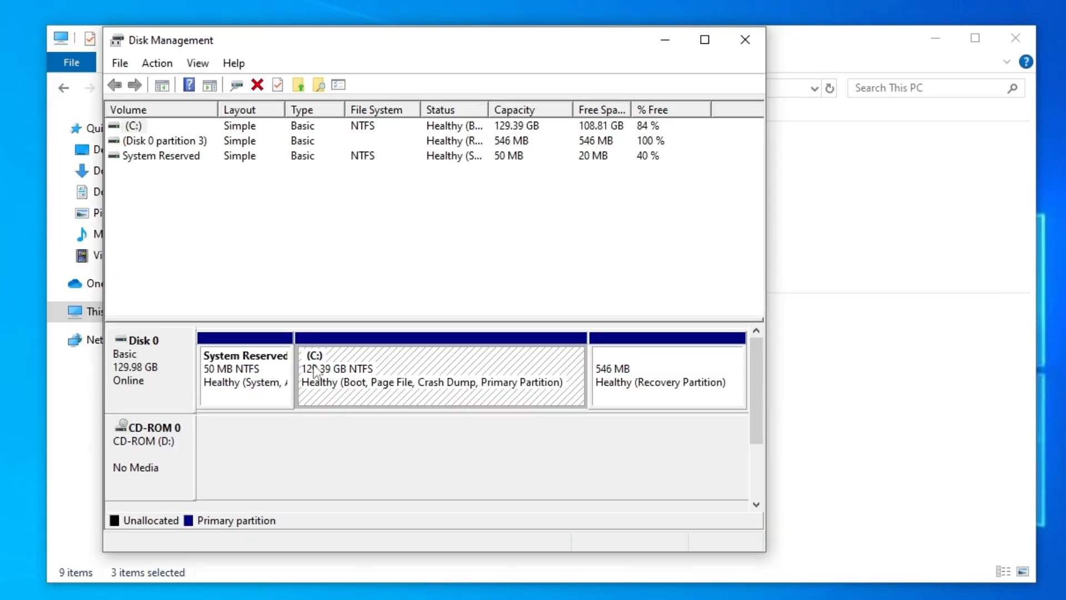
pyautogui.click(238, 364)
pyautogui.rightClick(539, 364)
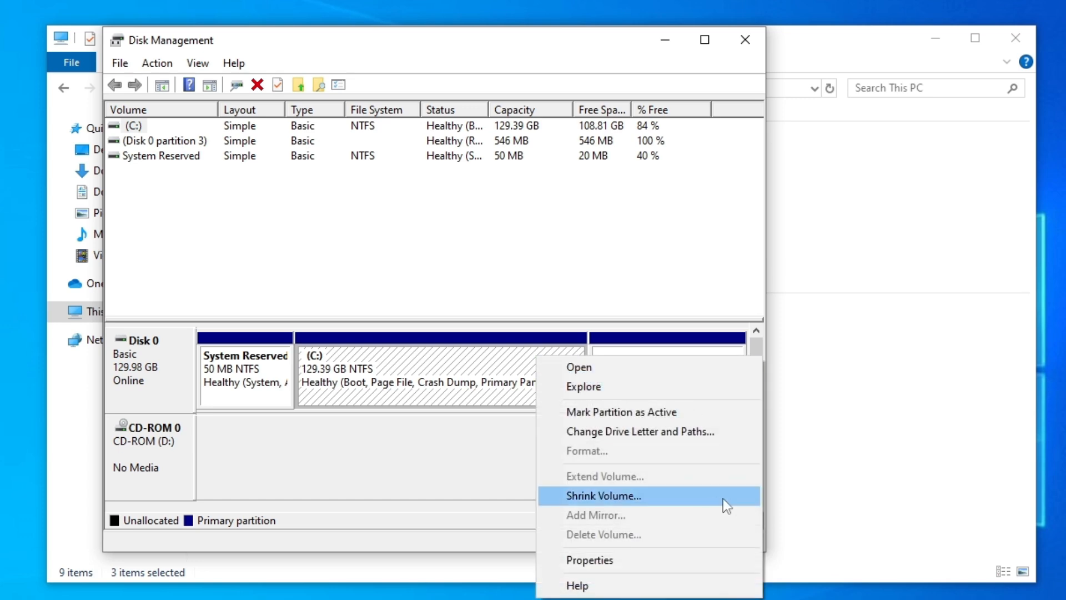
pyautogui.click(736, 494)
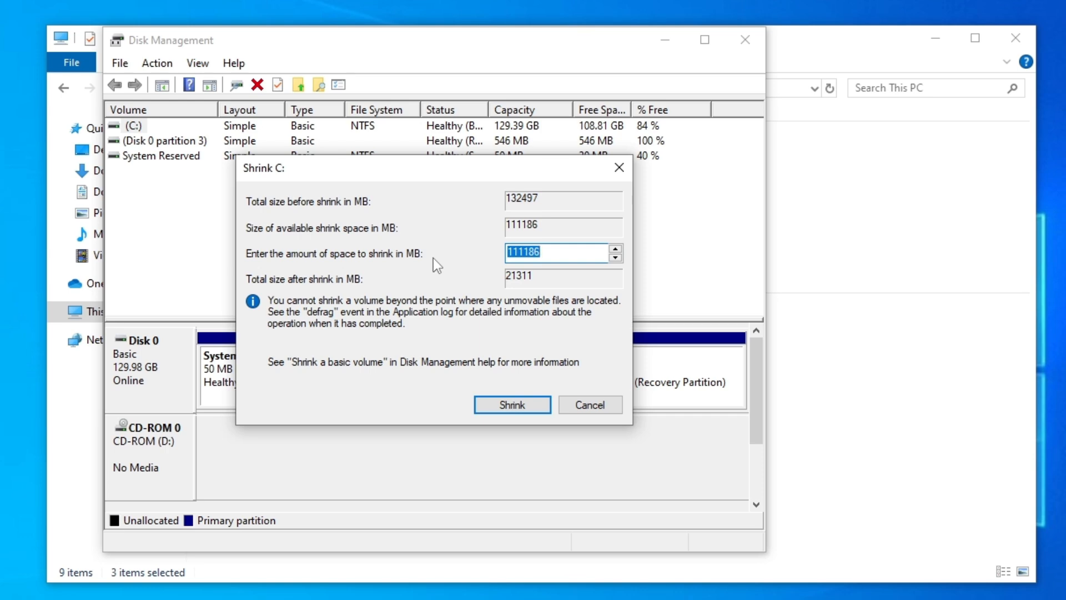
pyautogui.click(566, 254)
pyautogui.doubleClick(512, 253)
pyautogui.write('100')
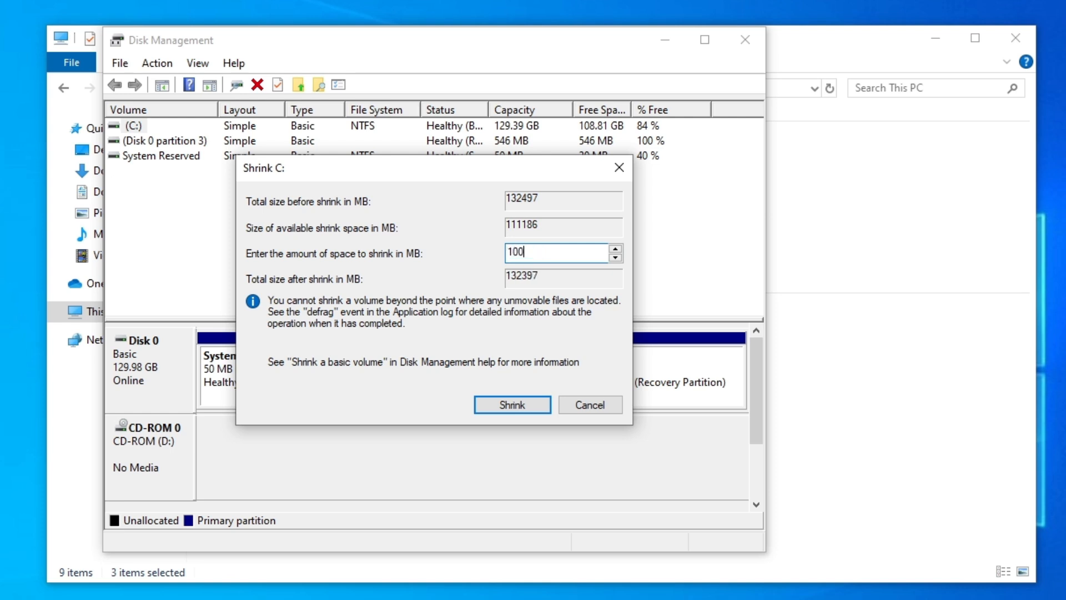
pyautogui.write('00')
pyautogui.click(531, 400)
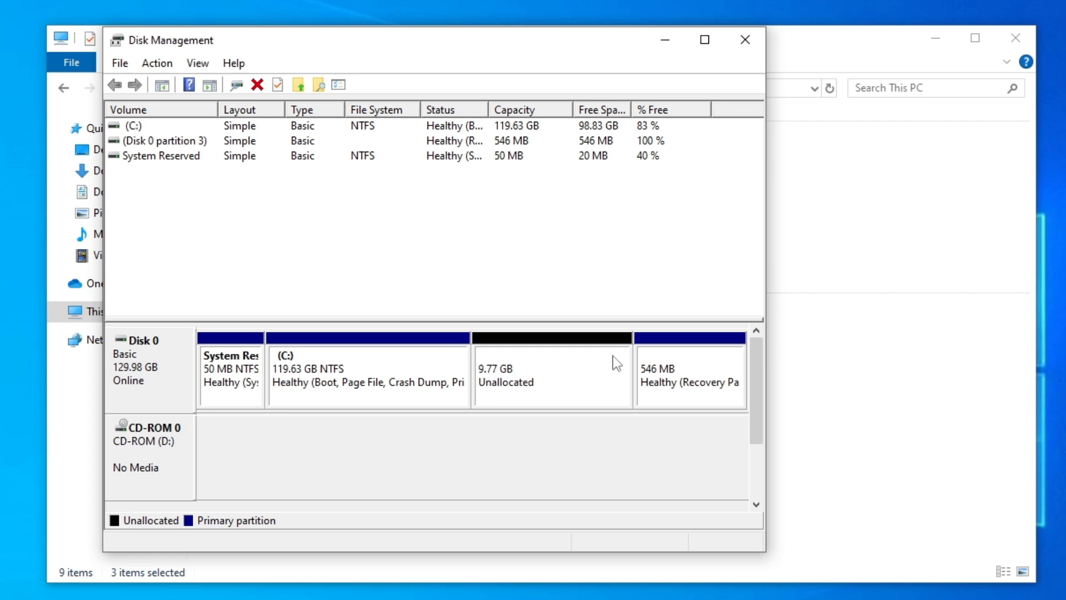
# - Set up a new simple volume in the unallocated space on Disk 0, with size 9999 MB and drive letter E
pyautogui.click(609, 371)
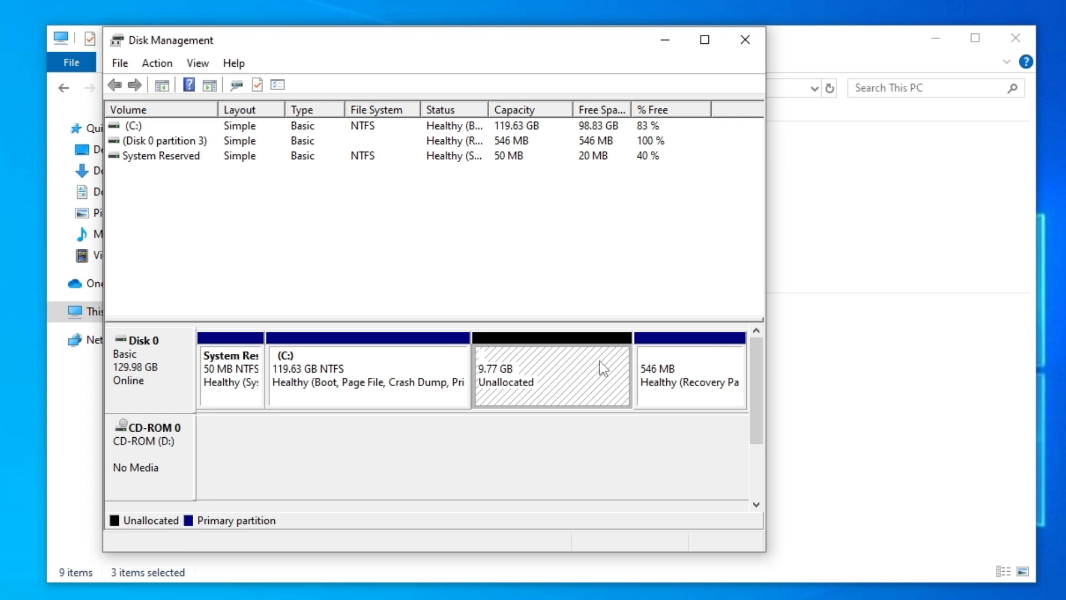
pyautogui.rightClick(599, 361)
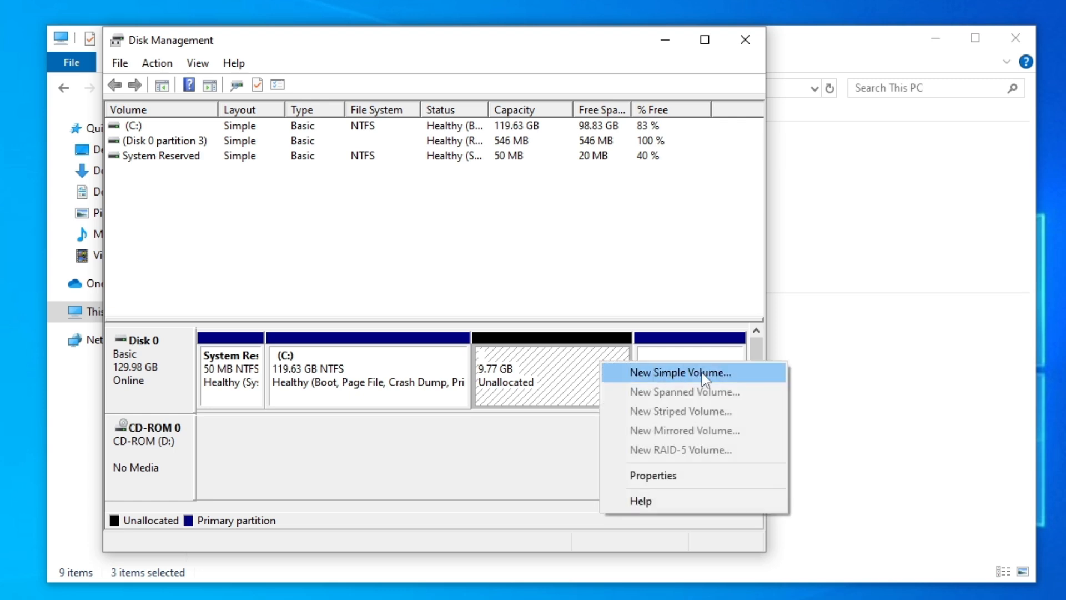
pyautogui.click(726, 372)
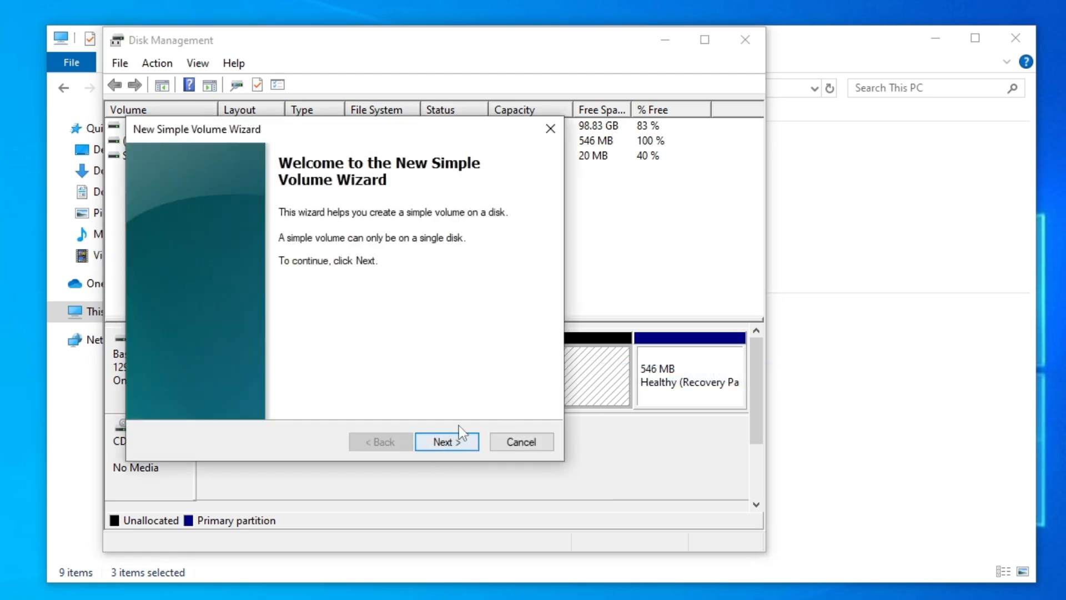
pyautogui.click(448, 441)
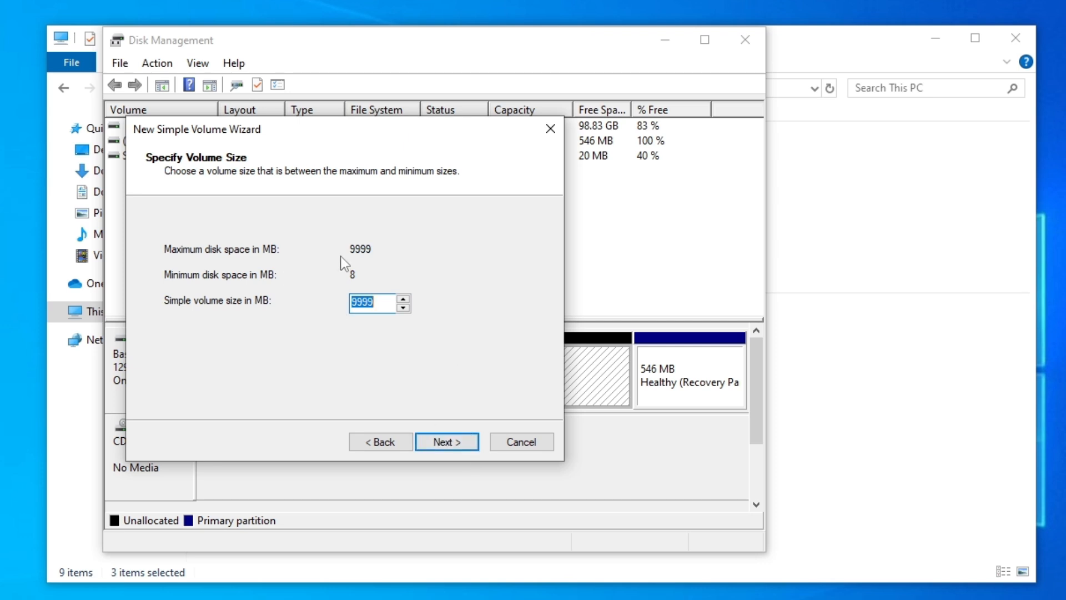
pyautogui.click(466, 438)
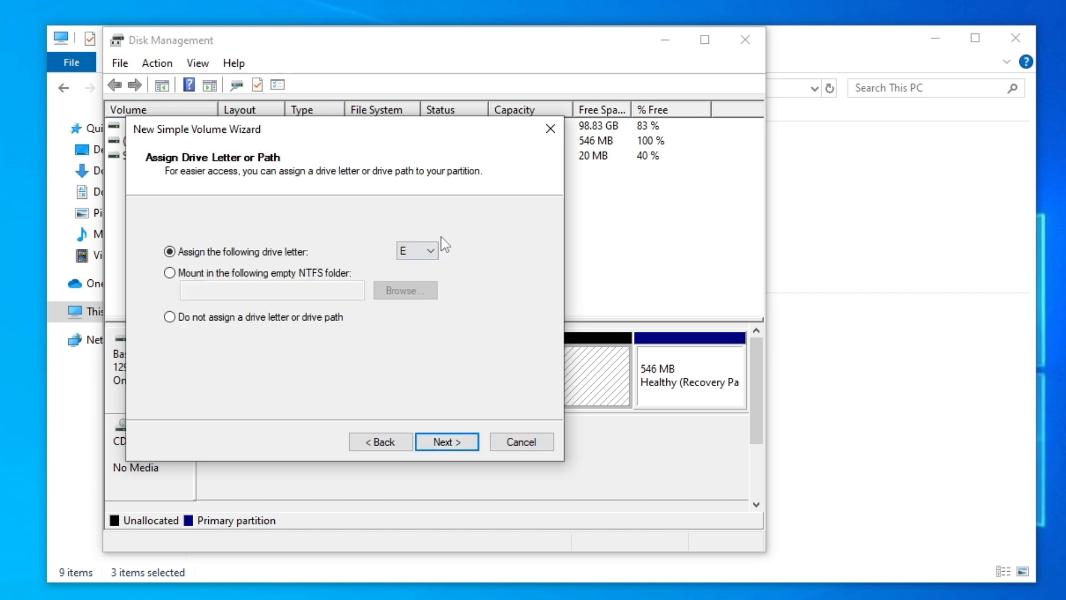
pyautogui.click(433, 248)
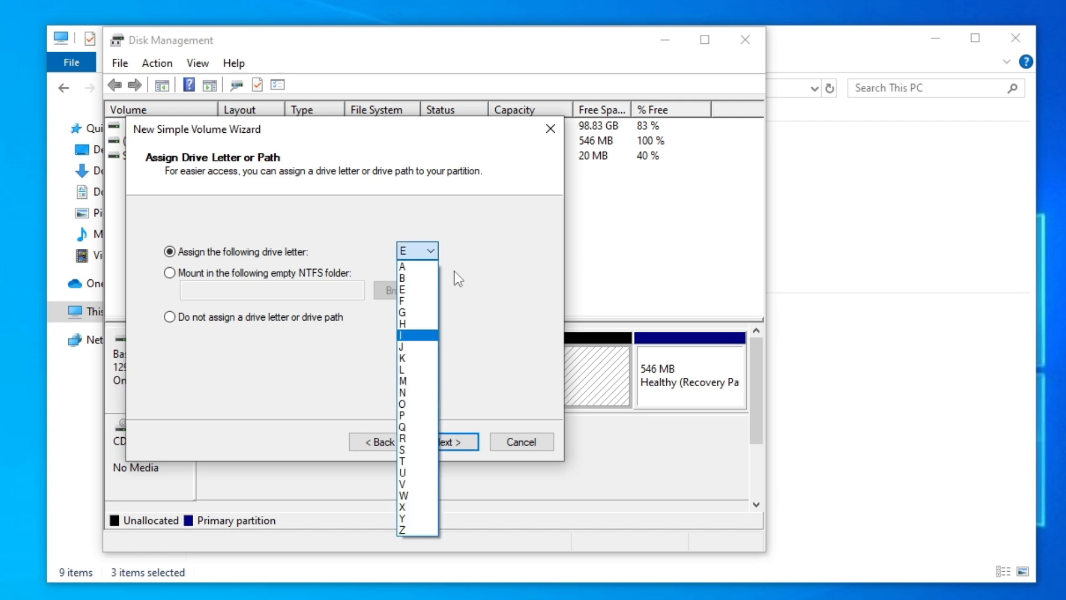
pyautogui.click(429, 289)
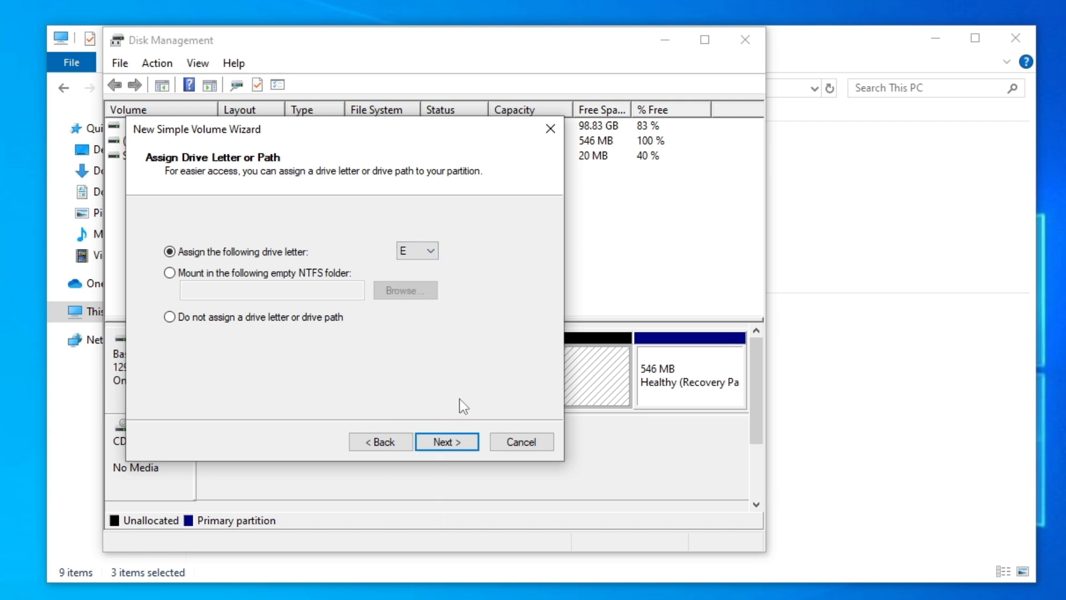
pyautogui.click(463, 441)
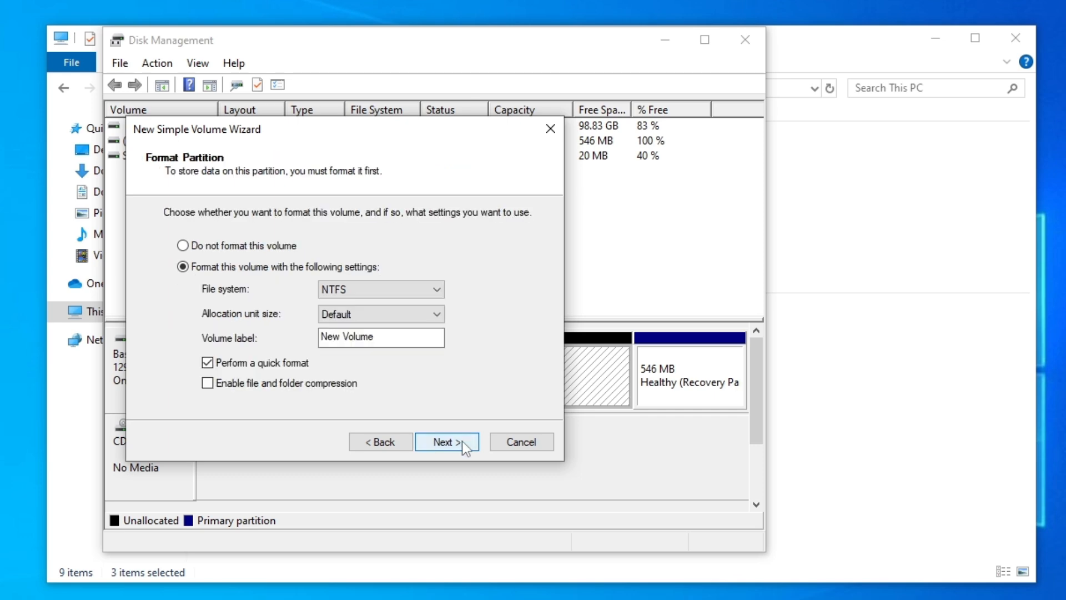
# - Create the volume with a quick NTFS format, default allocation unit size and the label New Volume
pyautogui.click(399, 291)
pyautogui.click(385, 315)
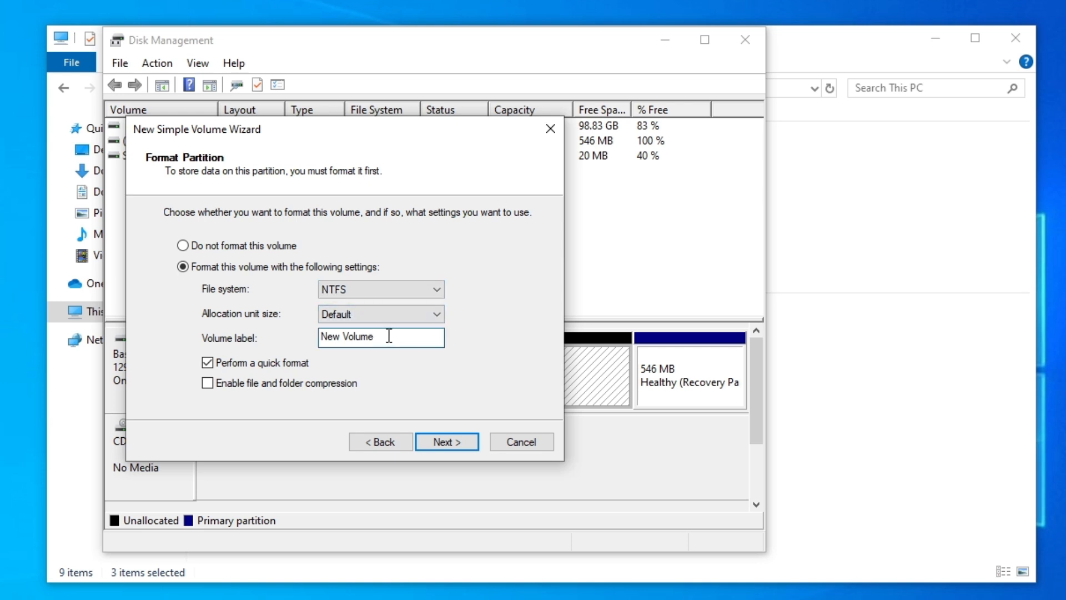
pyautogui.moveTo(391, 337); pyautogui.dragTo(295, 336)
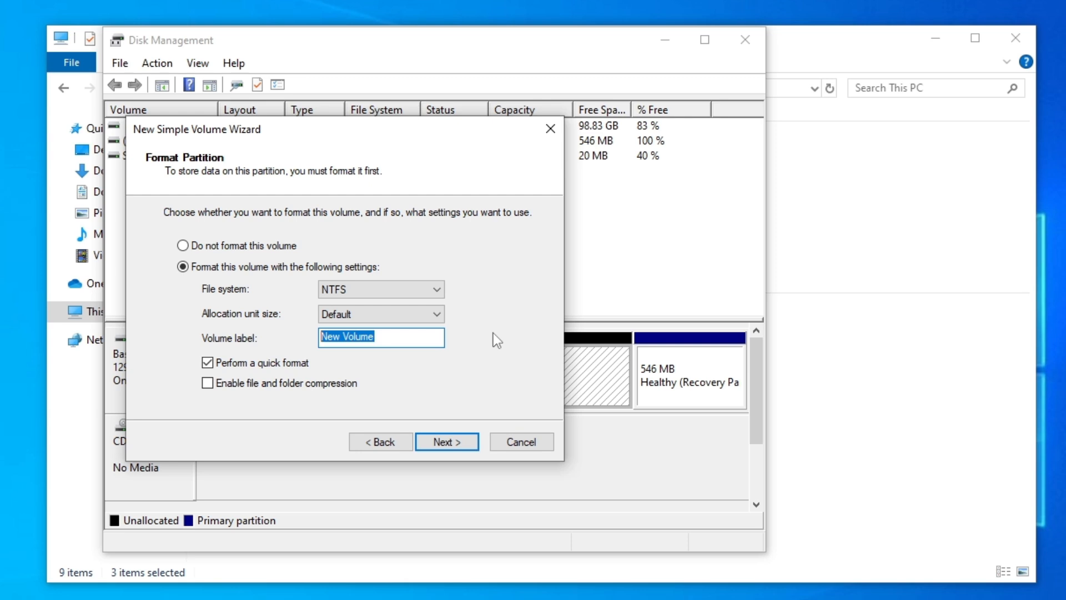
pyautogui.click(387, 337)
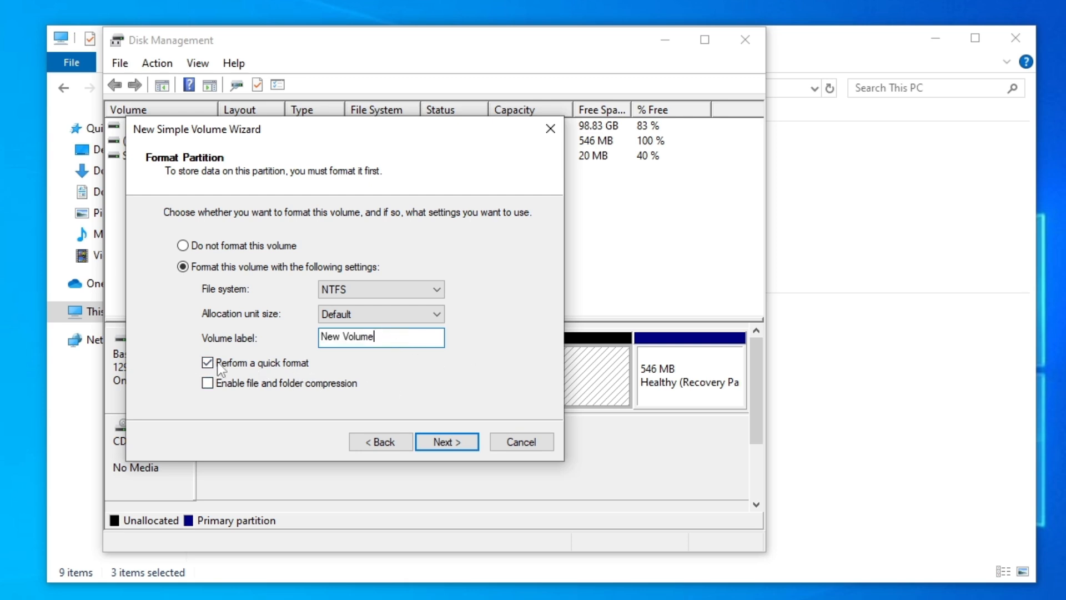
pyautogui.click(462, 443)
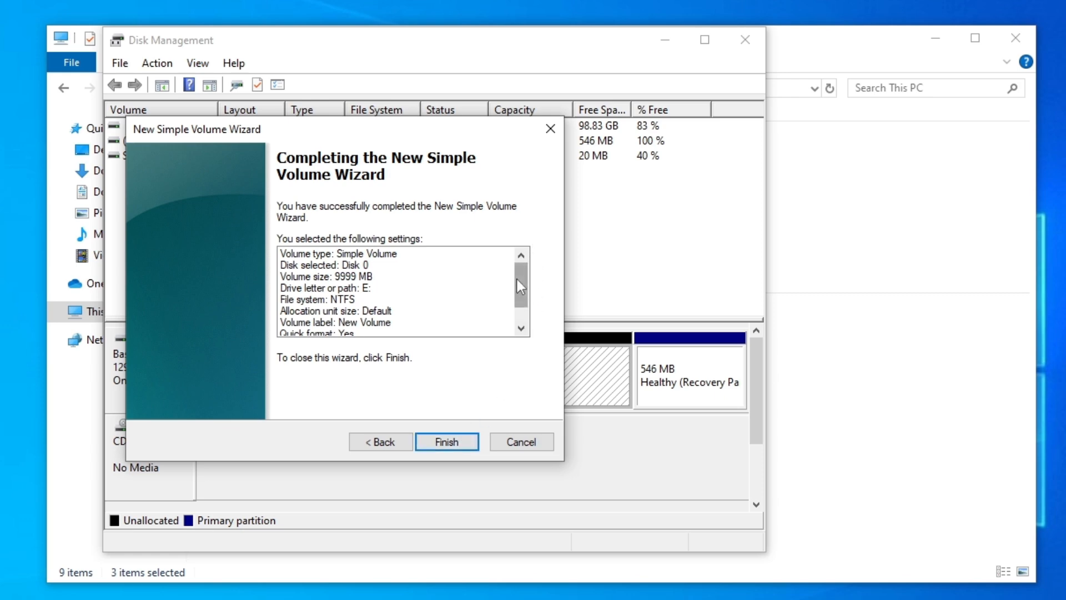
pyautogui.moveTo(526, 274); pyautogui.dragTo(525, 325)
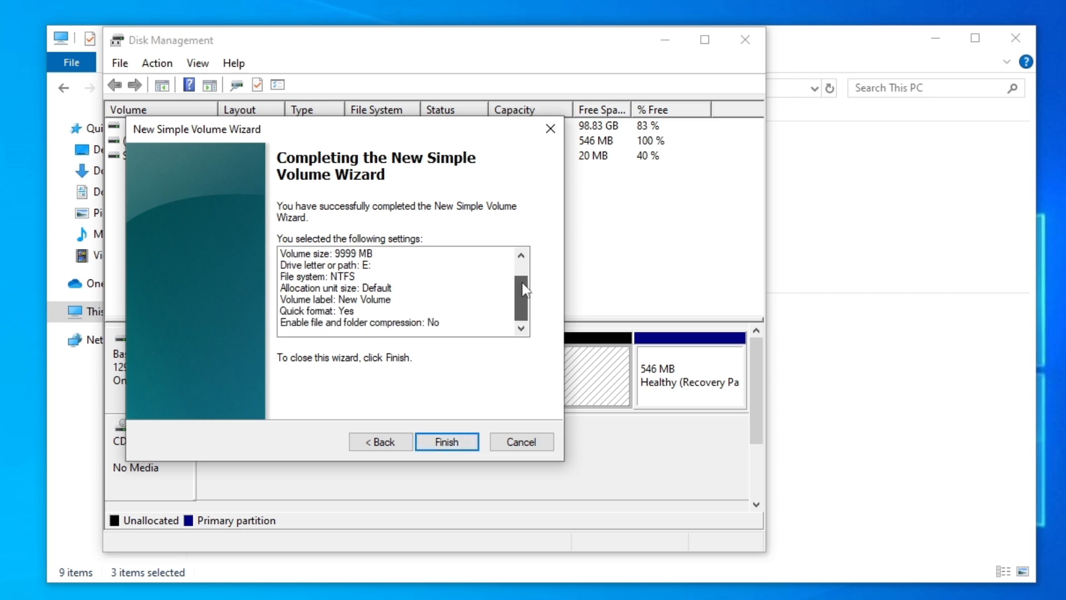
pyautogui.moveTo(523, 284); pyautogui.dragTo(528, 305)
pyautogui.click(465, 440)
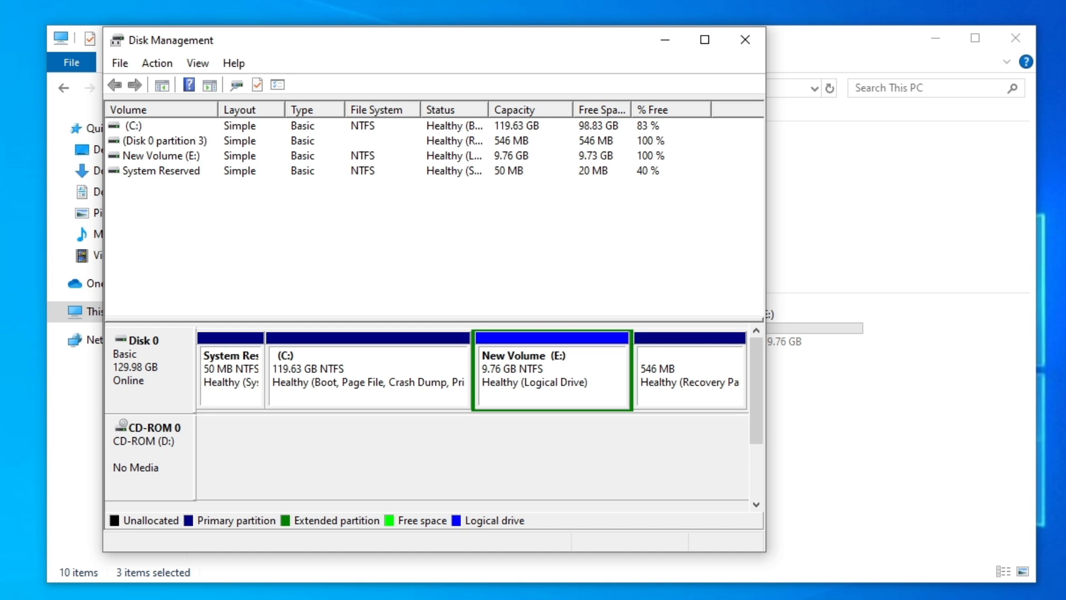
# - Switch to File Explorer, refresh This PC, view the contents of New Volume (E:) and return to This PC
pyautogui.click(928, 225)
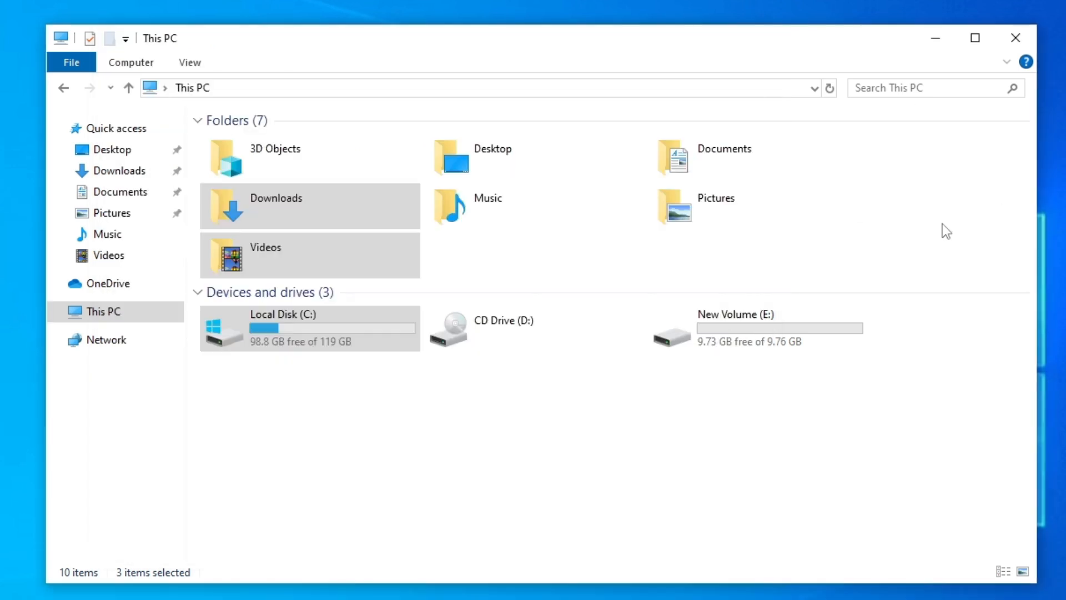
pyautogui.rightClick(761, 423)
pyautogui.click(737, 355)
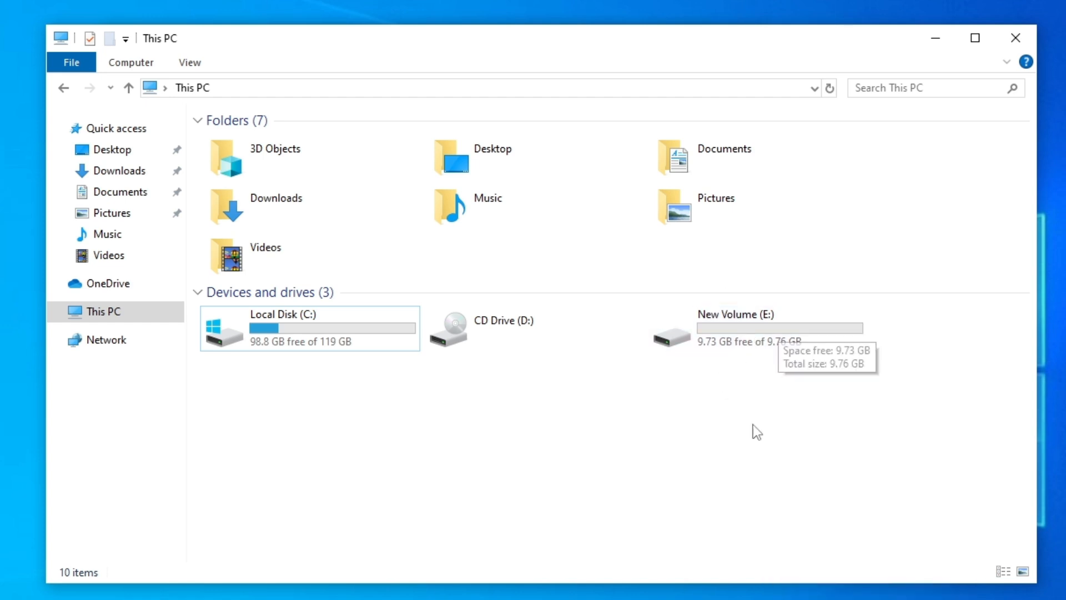
pyautogui.rightClick(756, 407)
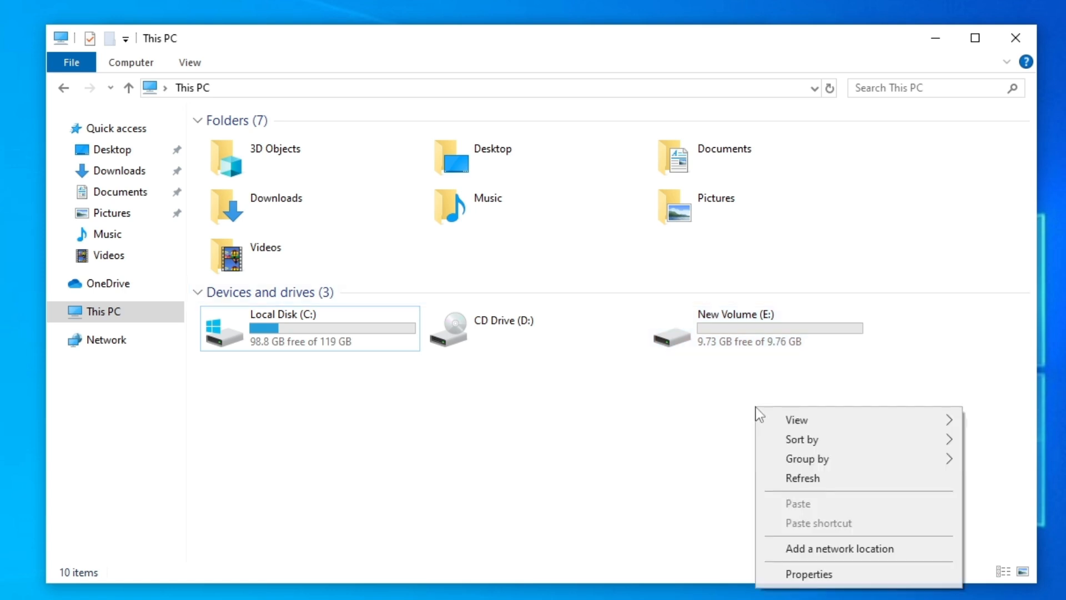
pyautogui.click(913, 476)
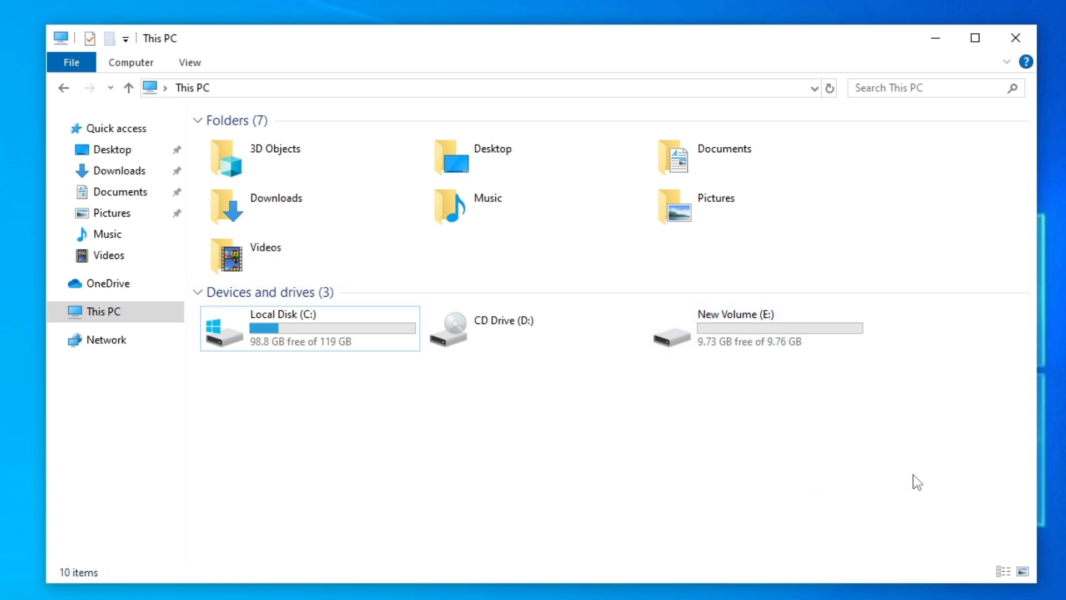
pyautogui.doubleClick(821, 325)
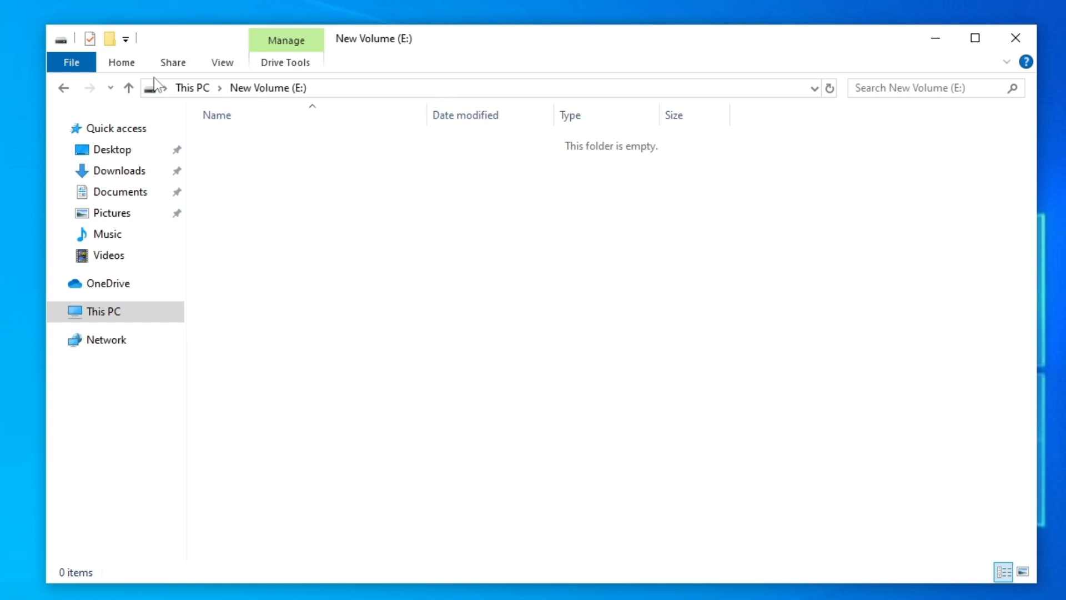
pyautogui.click(186, 88)
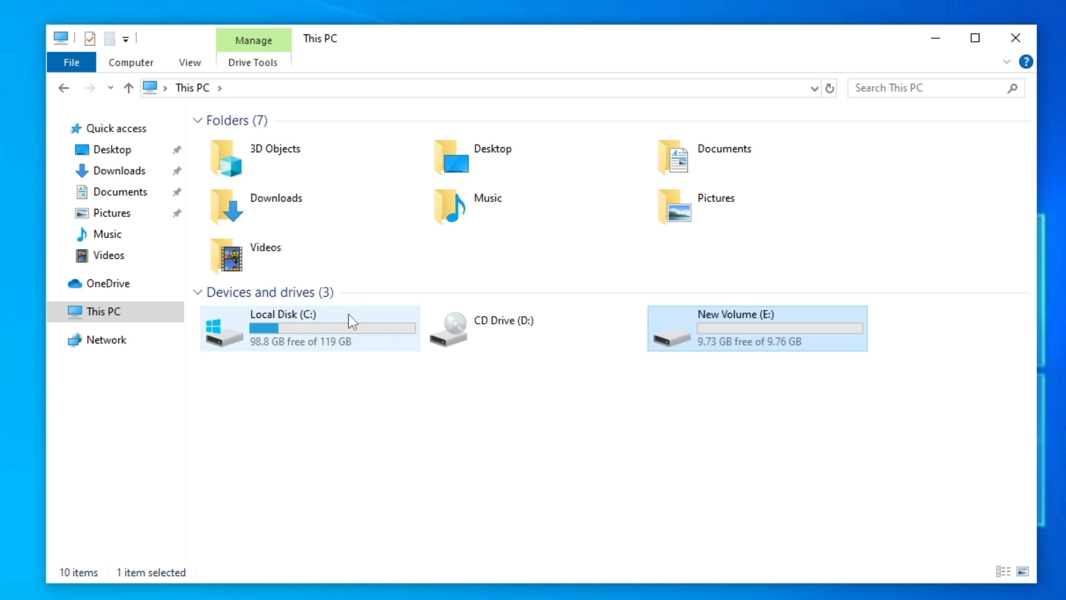
# - Close the This PC window and Disk Management
pyautogui.click(750, 397)
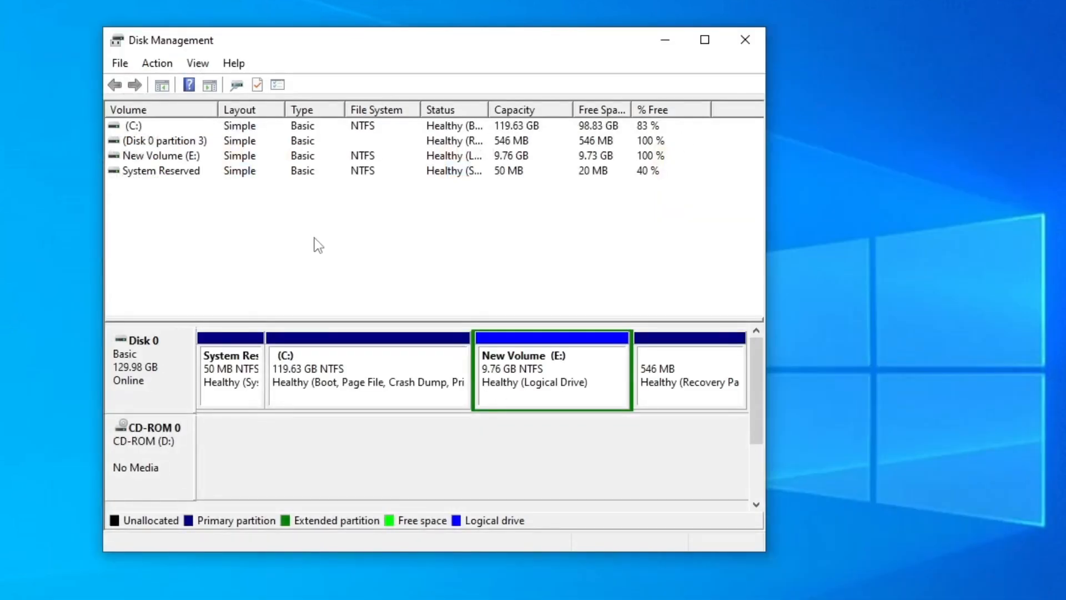
pyautogui.click(747, 43)
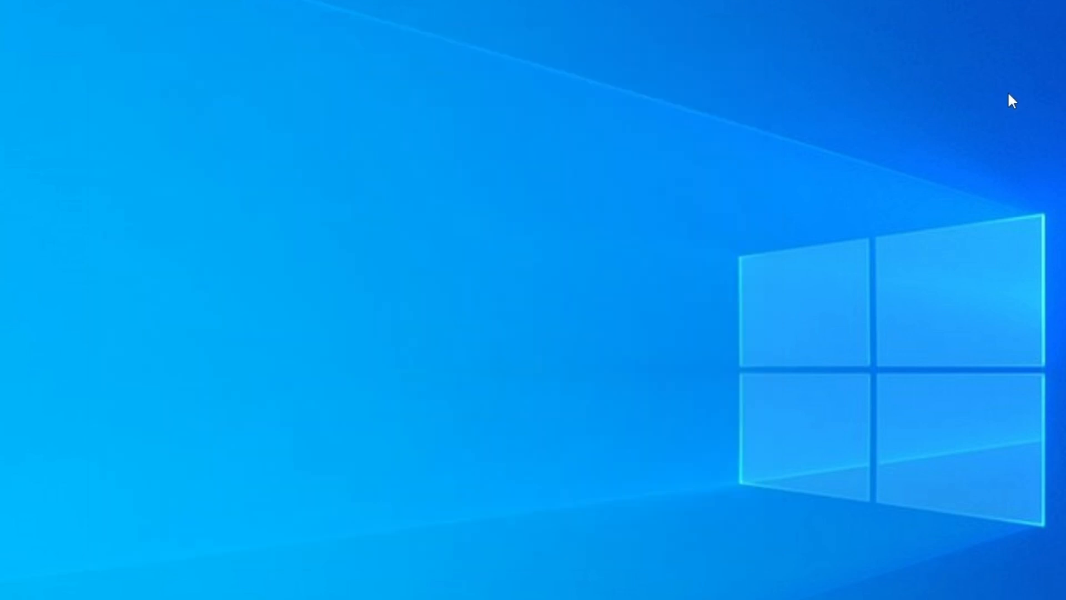